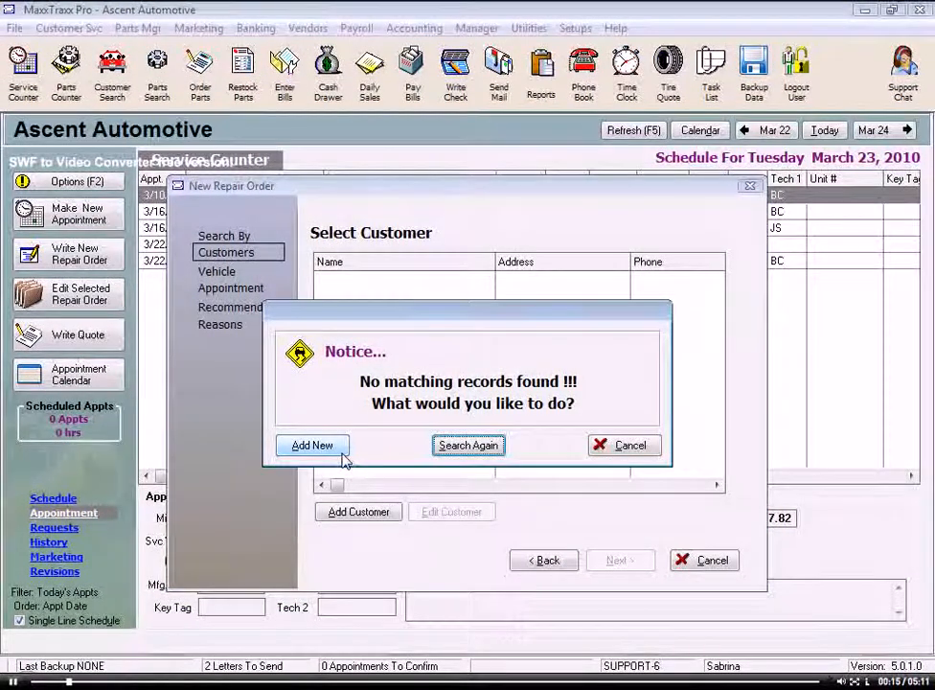
Step: Dismiss the no-matching-customer notice and abandon the new repair order, returning to the schedule
left_click(628, 446)
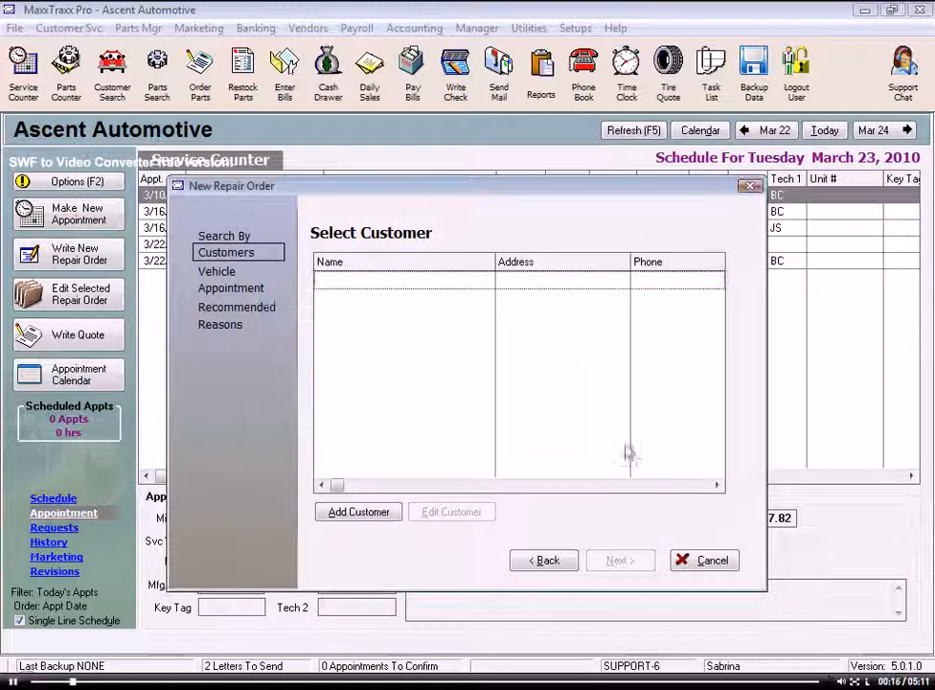
left_click(712, 564)
left_click(546, 426)
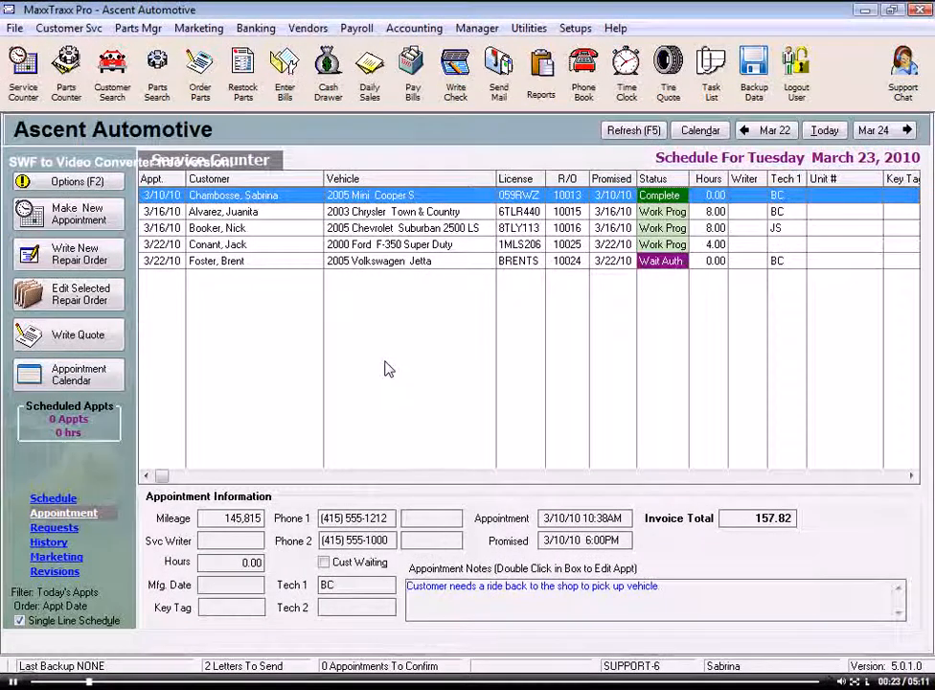
type(".")
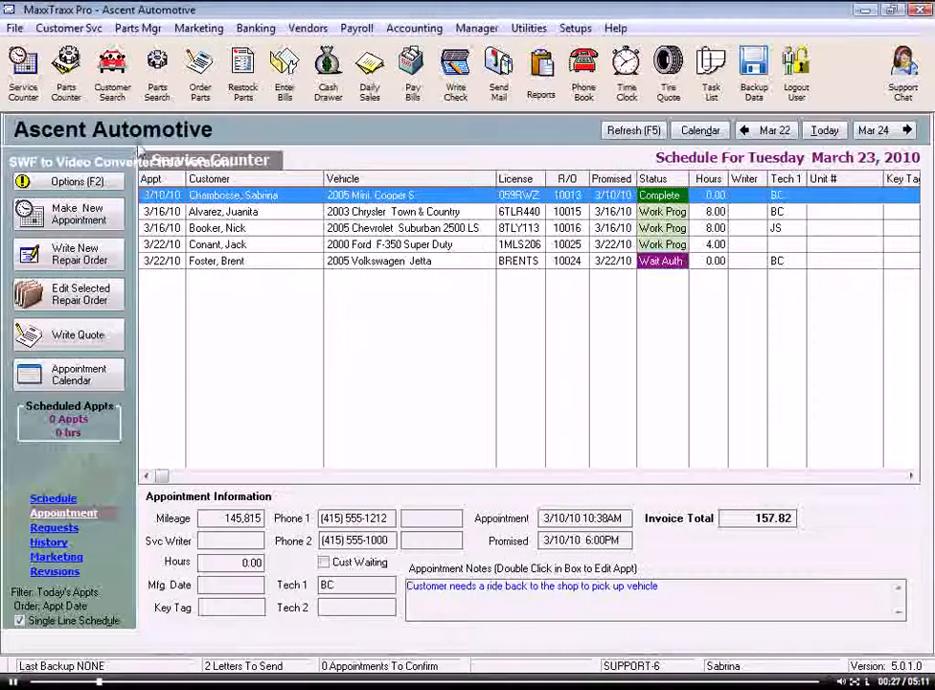
Step: From Customer Search, choose Add New to launch the Customer Add Wizard
left_click(111, 84)
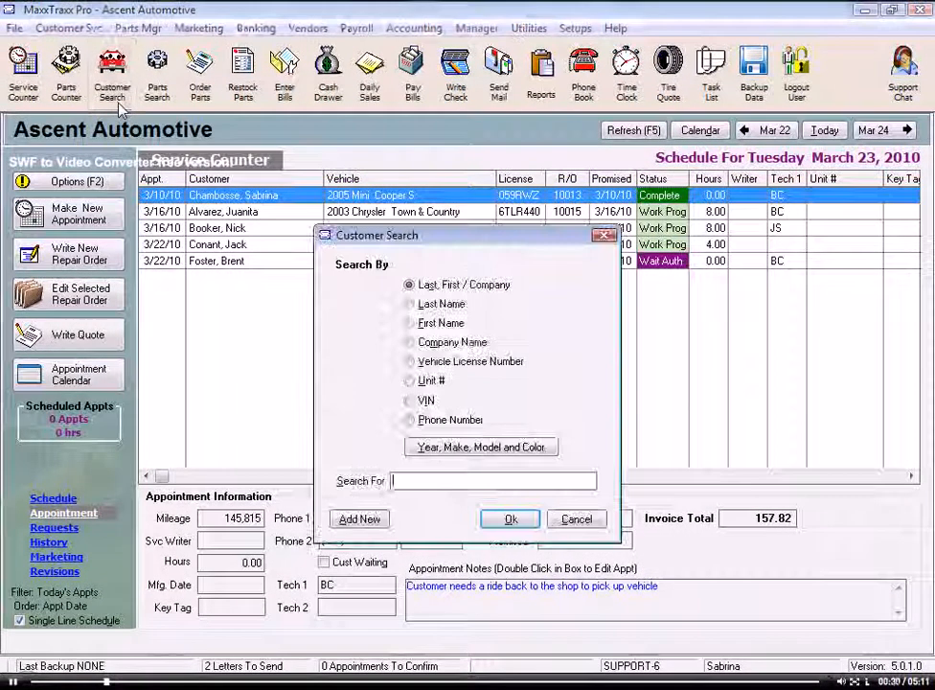
left_click(360, 519)
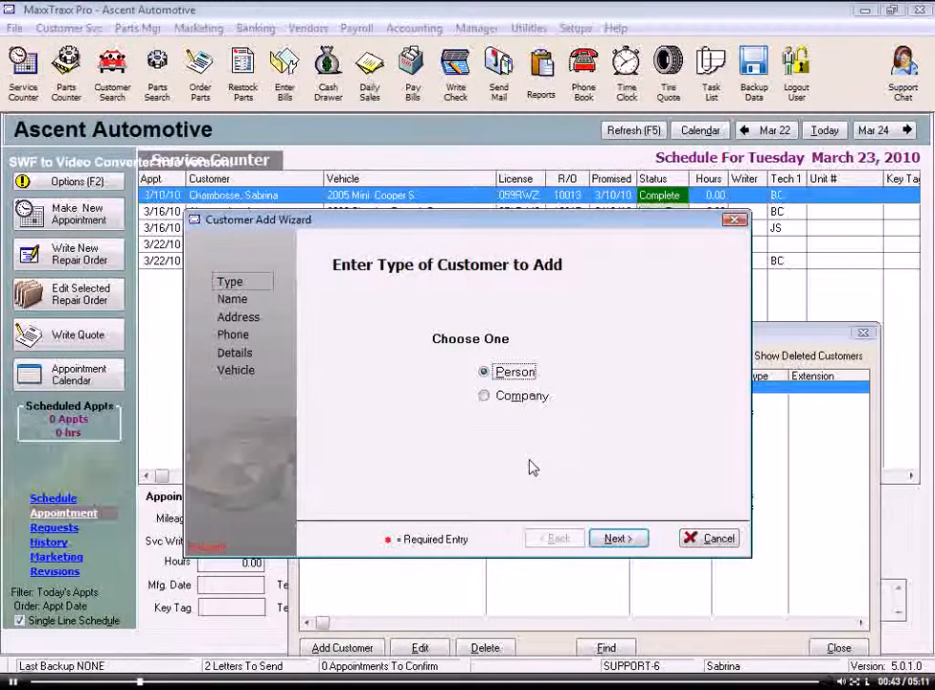
Step: Make the customer type Company, named Holland Trucking, enter the contact's name, and advance to the address step
left_click(616, 539)
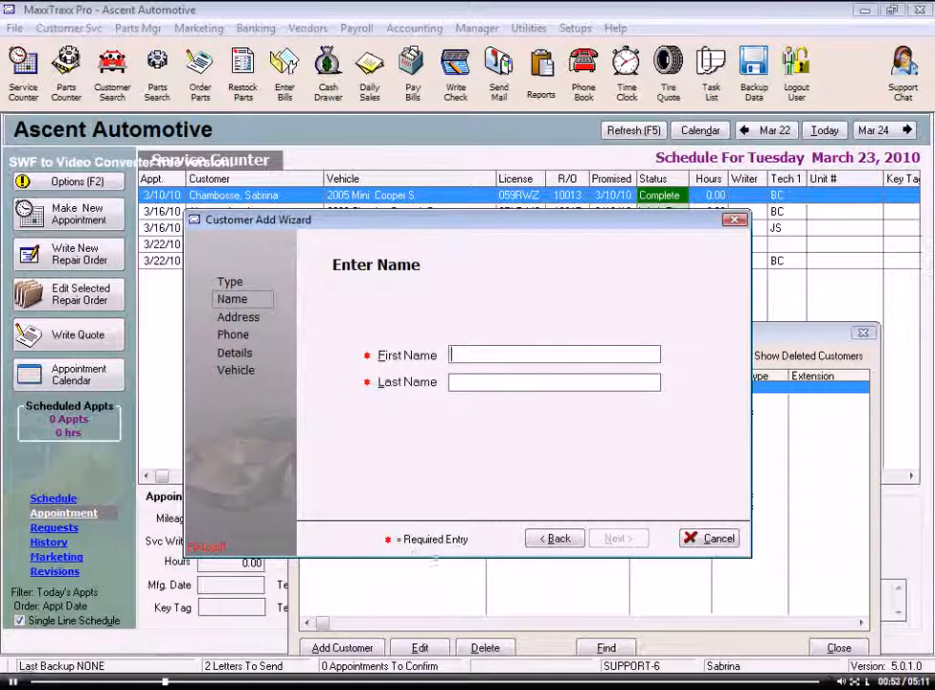
left_click(556, 538)
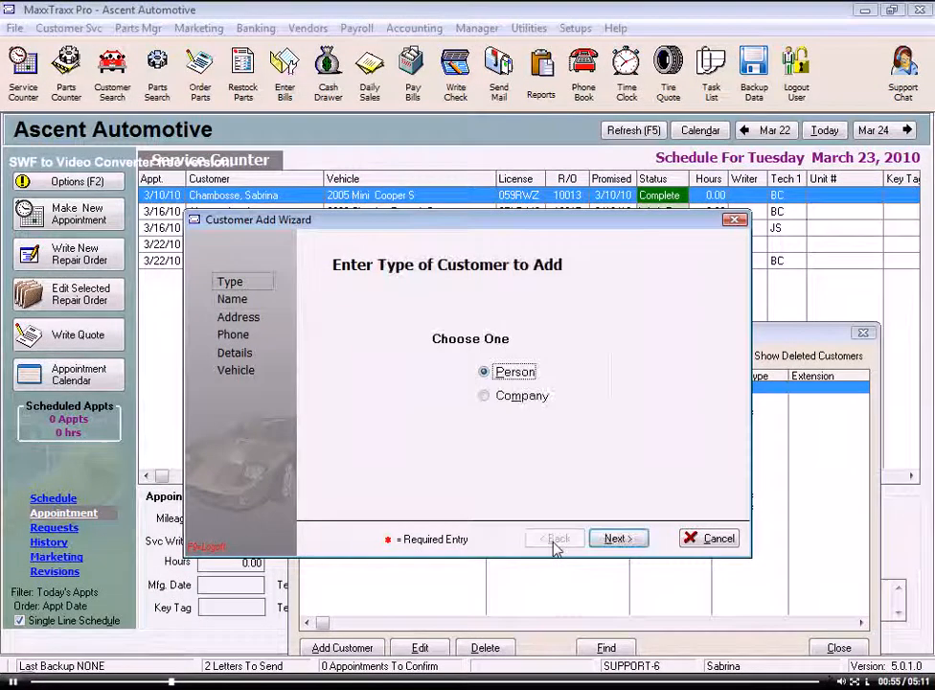
double_click(486, 397)
type("Holla")
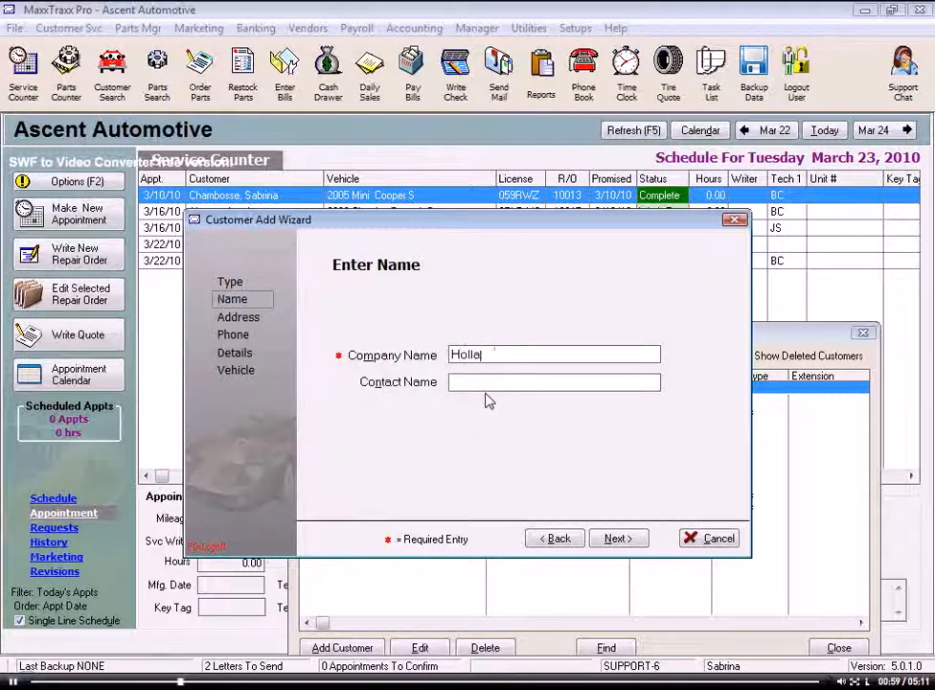
type("nd Trucking")
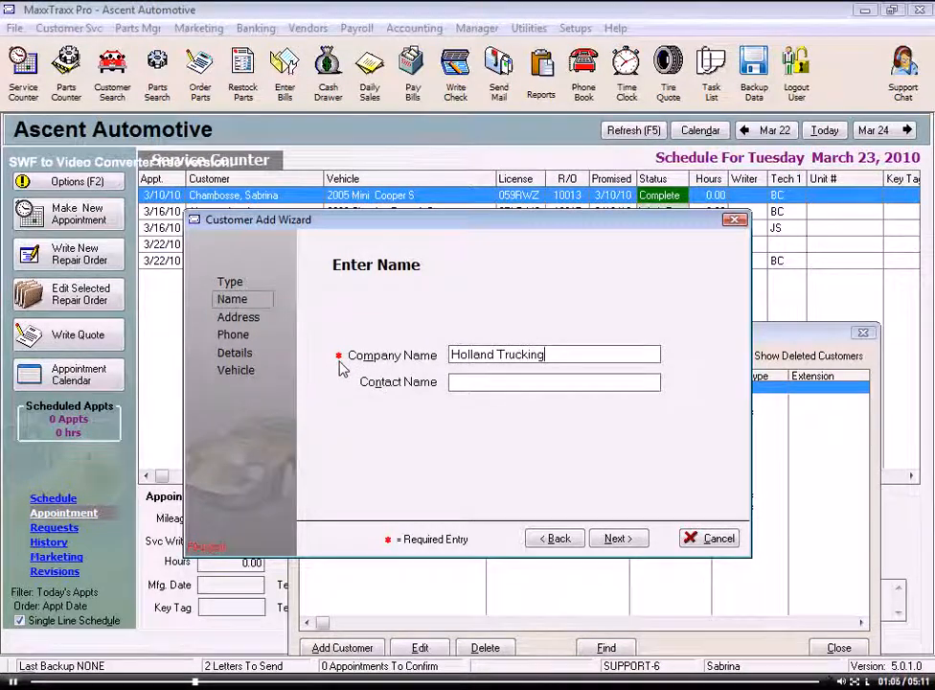
left_click(458, 382)
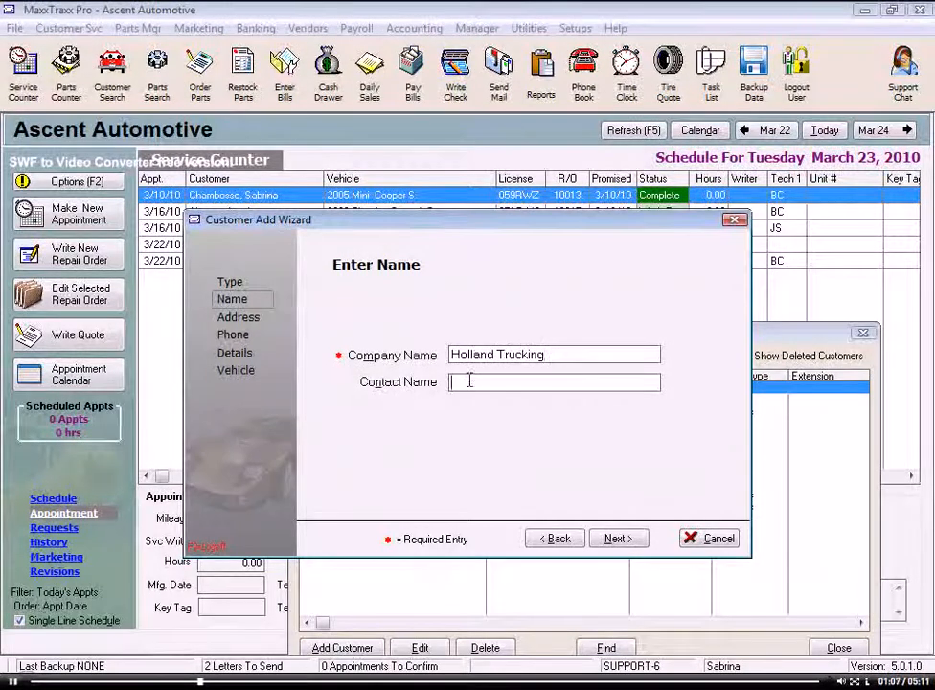
type("Mark")
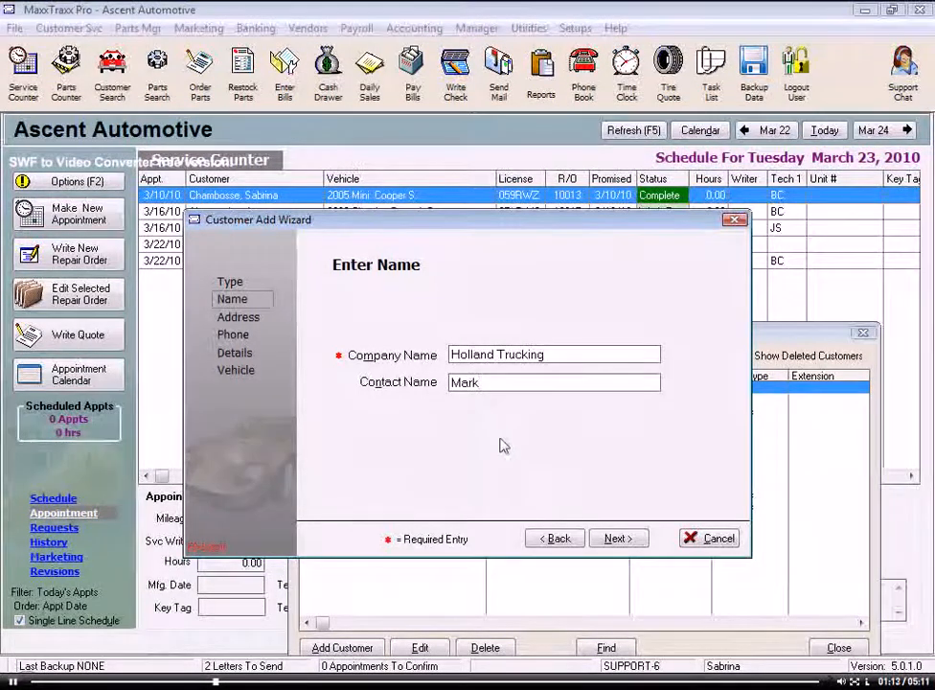
left_click(618, 539)
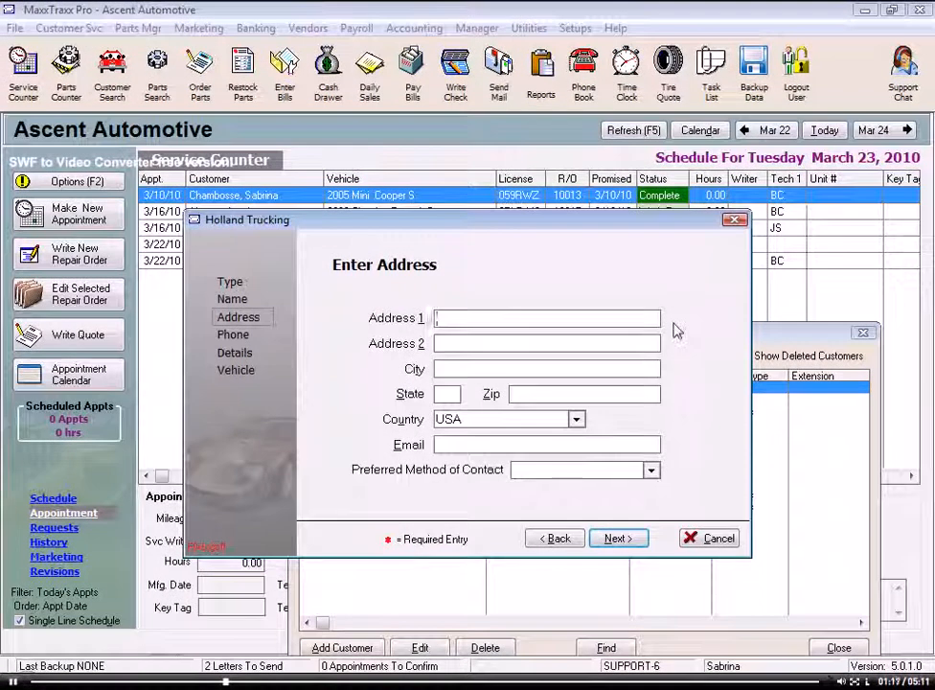
left_click(618, 540)
left_click(615, 542)
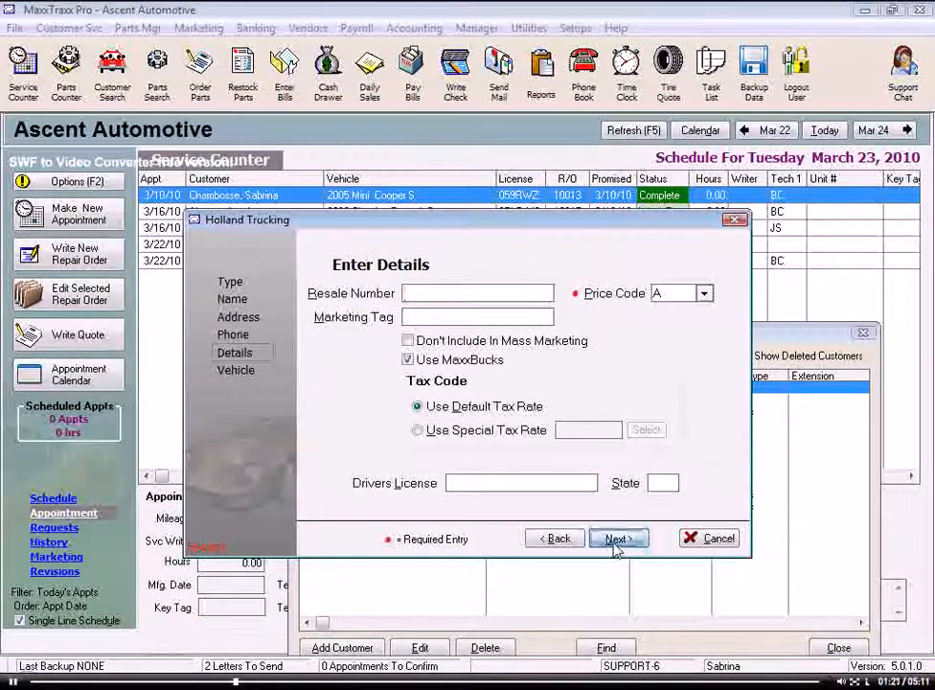
left_click(615, 542)
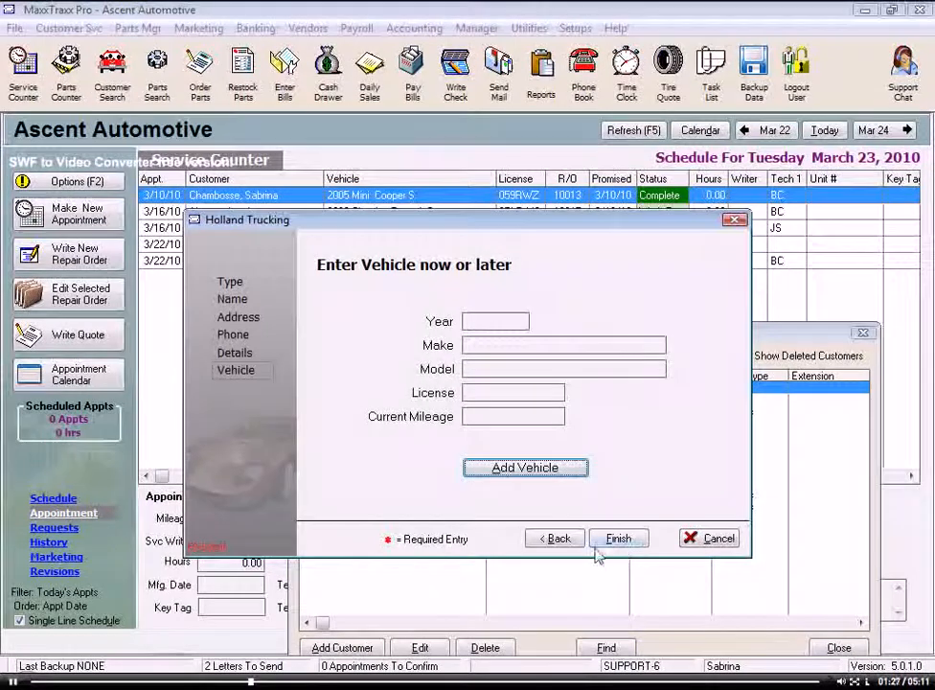
left_click(559, 542)
left_click(558, 542)
left_click(559, 542)
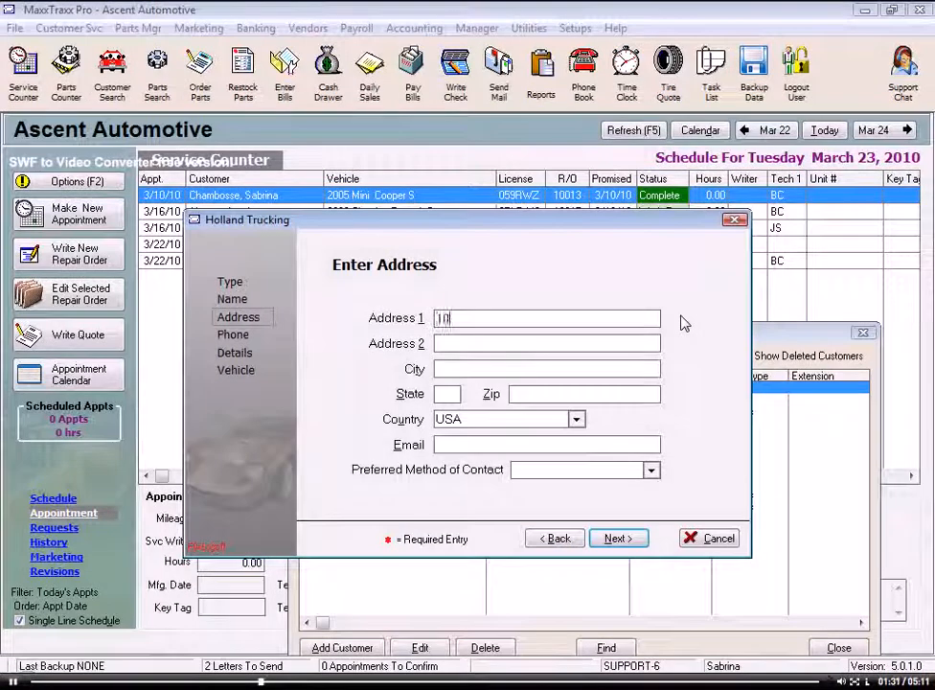
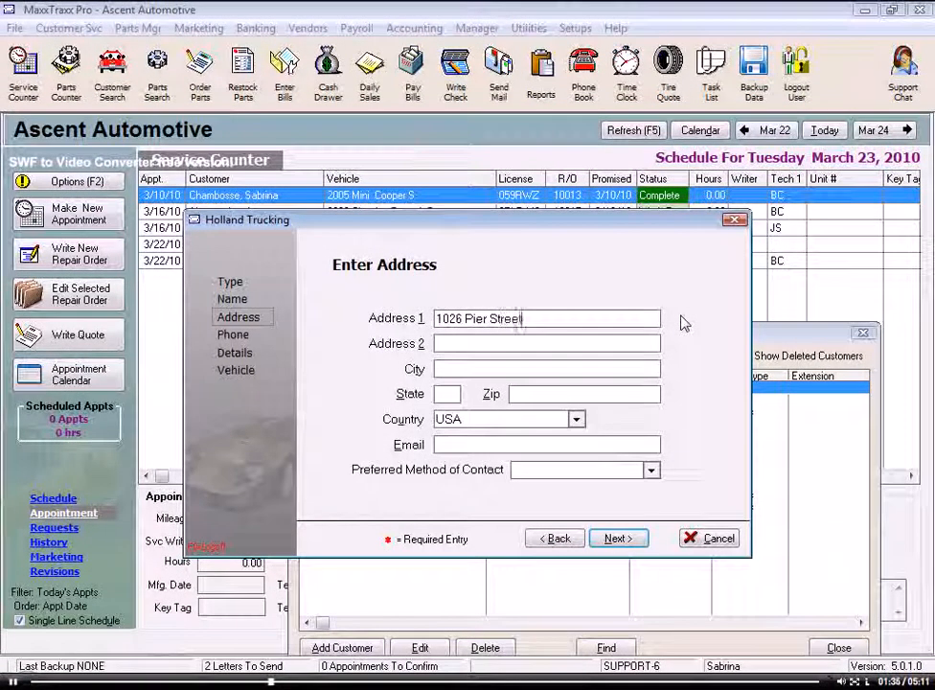
Step: Enter the street address, a 'Suite' second line and the ZIP so city and state auto-fill, keeping USA as country
key("Tab")
type("Suite")
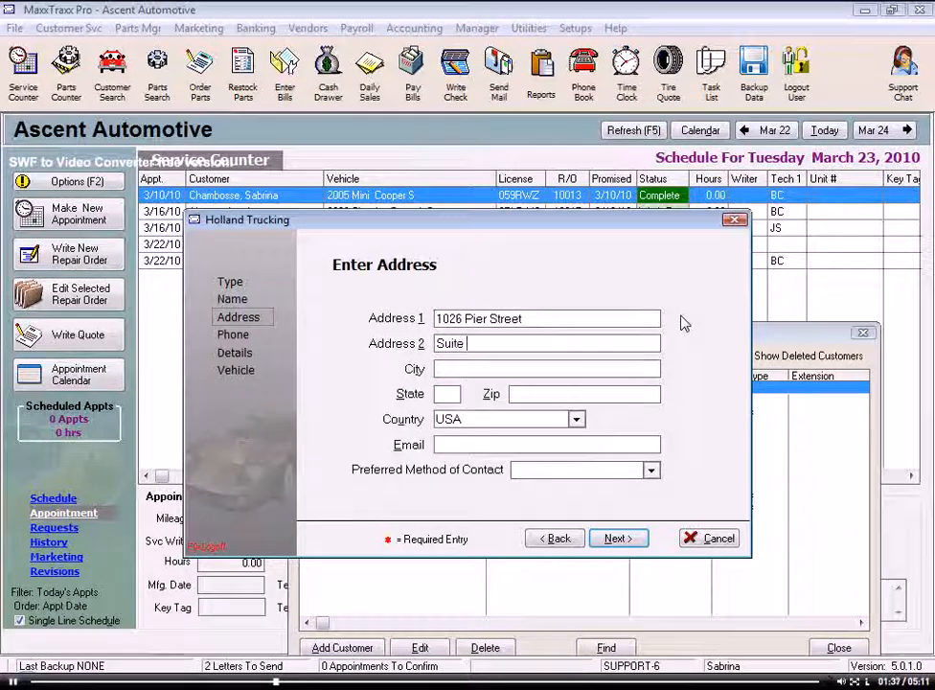
left_click(575, 396)
type("94101")
key("Tab")
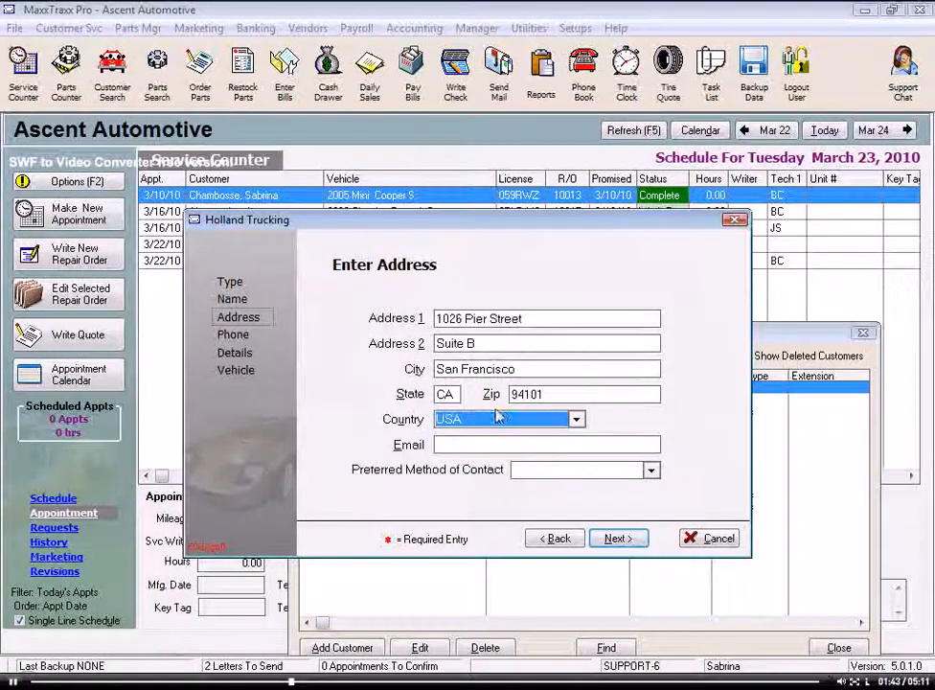
left_click_drag(520, 368, 390, 367)
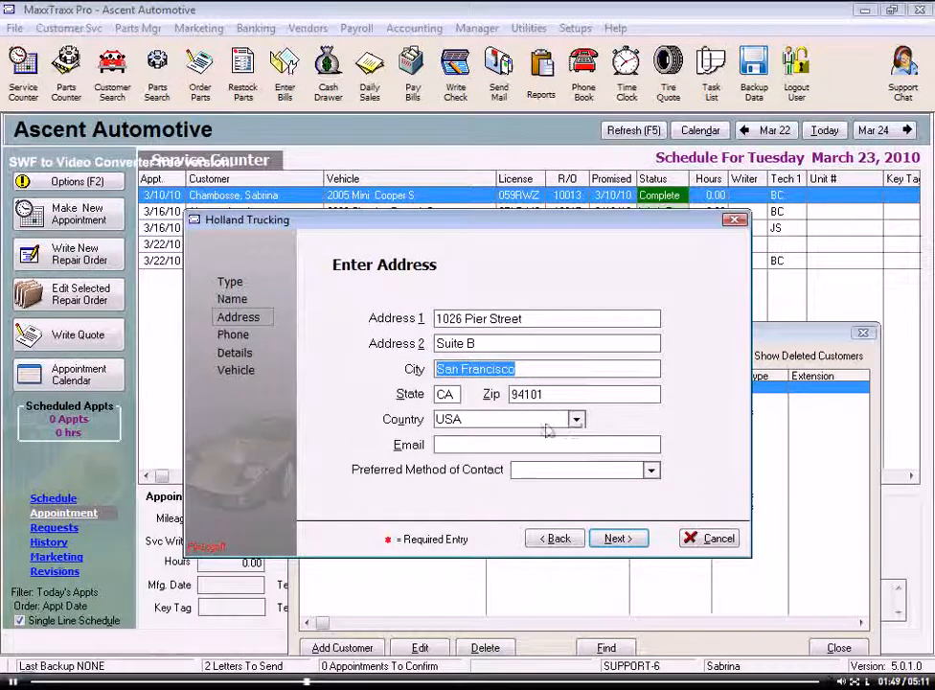
left_click(577, 422)
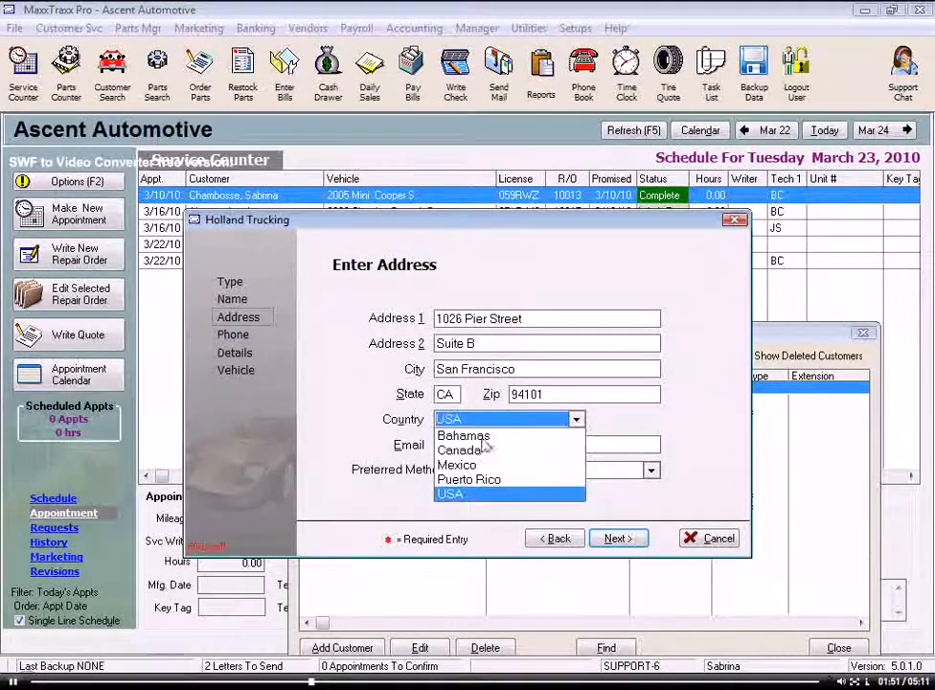
left_click(470, 503)
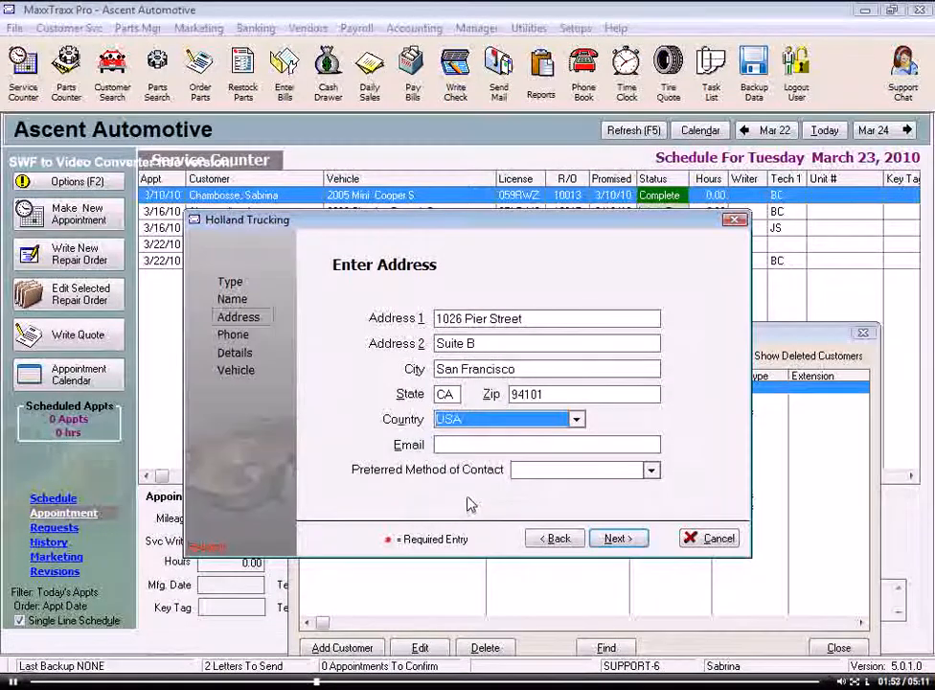
Step: Enter the contact's e-mail address, set Email as preferred contact method, and go to phone numbers
left_click(472, 439)
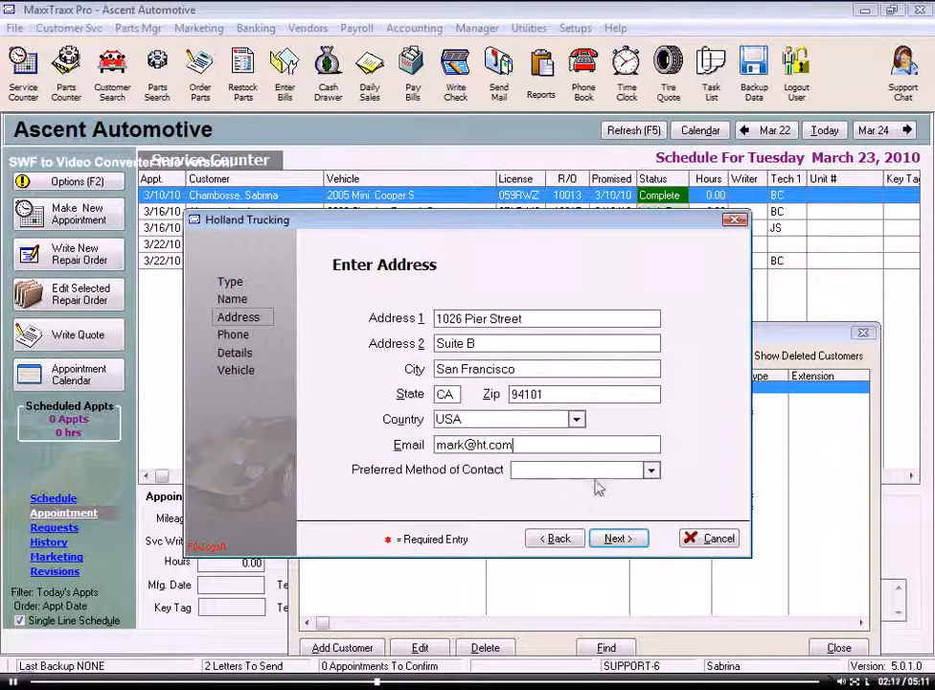
left_click(650, 471)
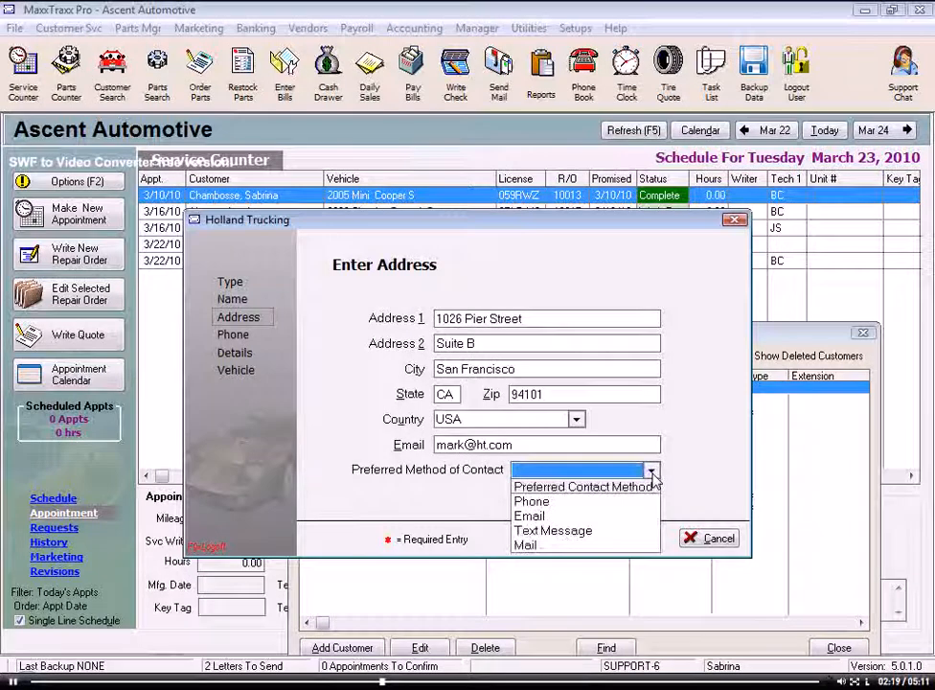
left_click(532, 515)
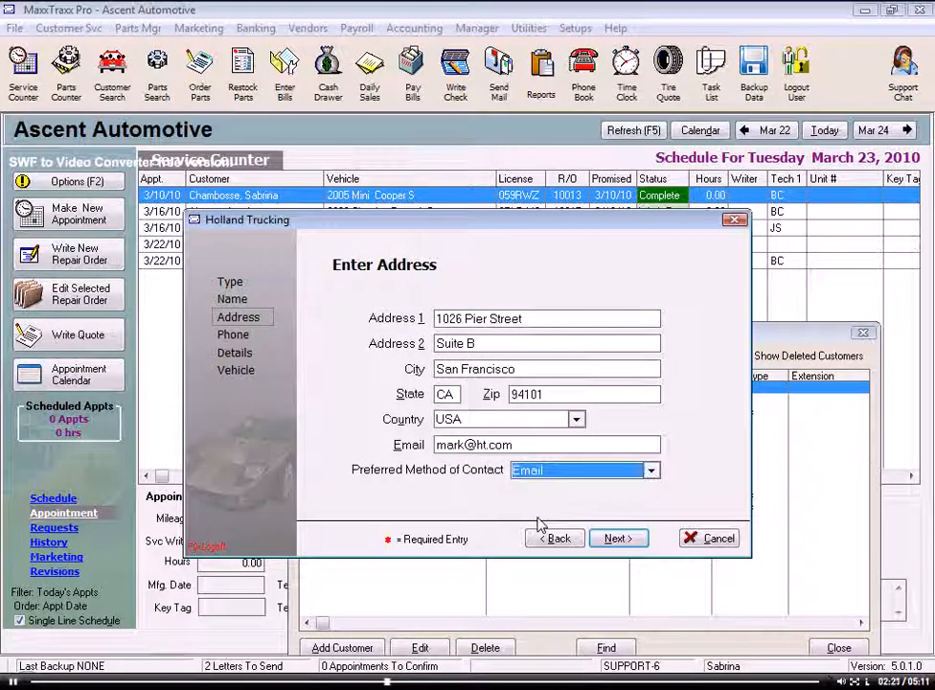
left_click(618, 539)
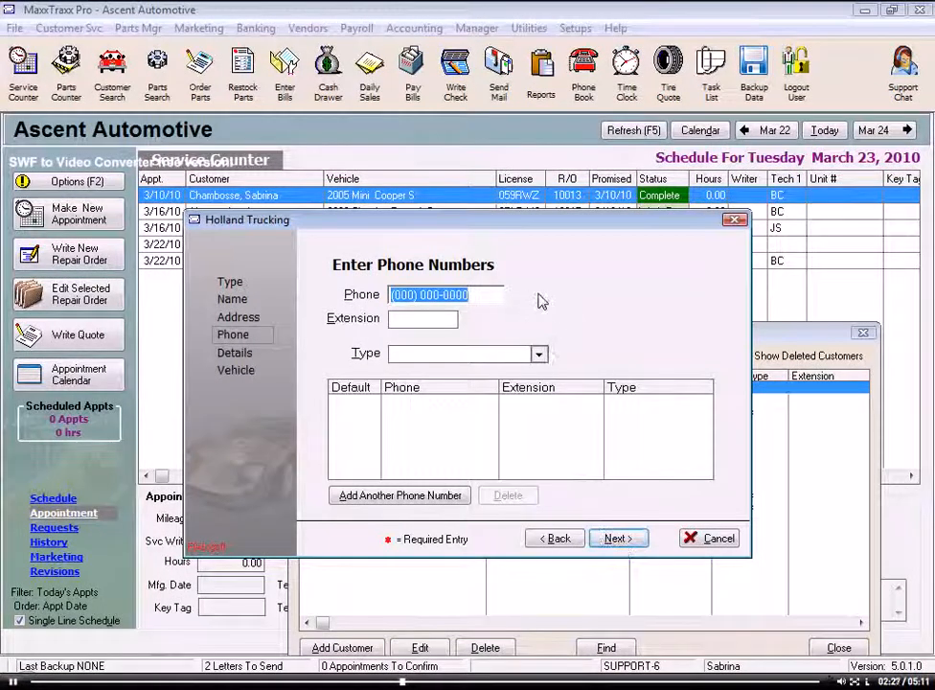
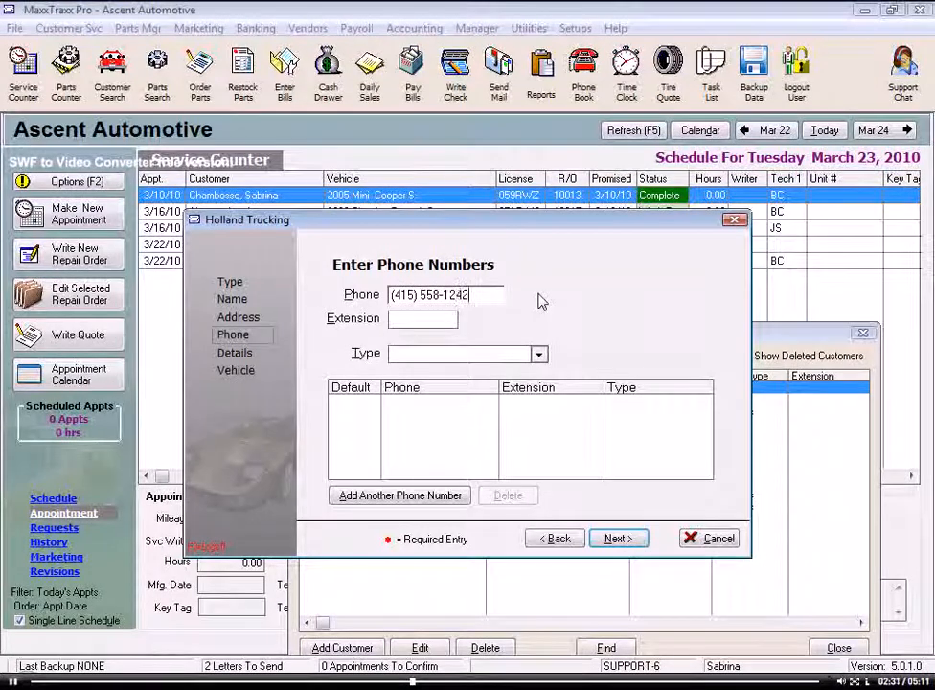
Step: Enter the first phone number with type Home and add it to the list
left_click(422, 317)
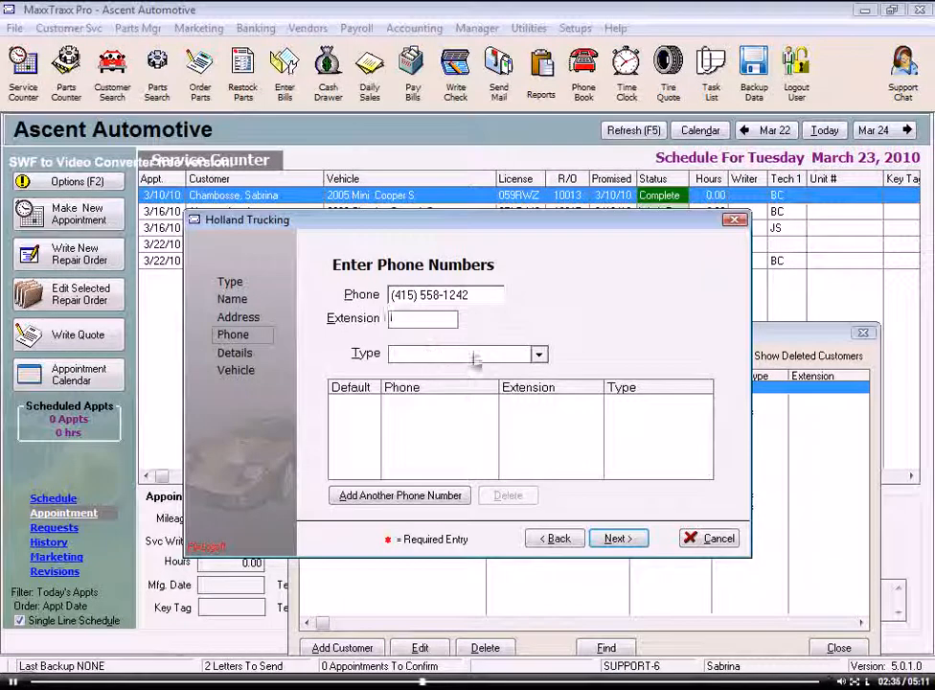
left_click(540, 355)
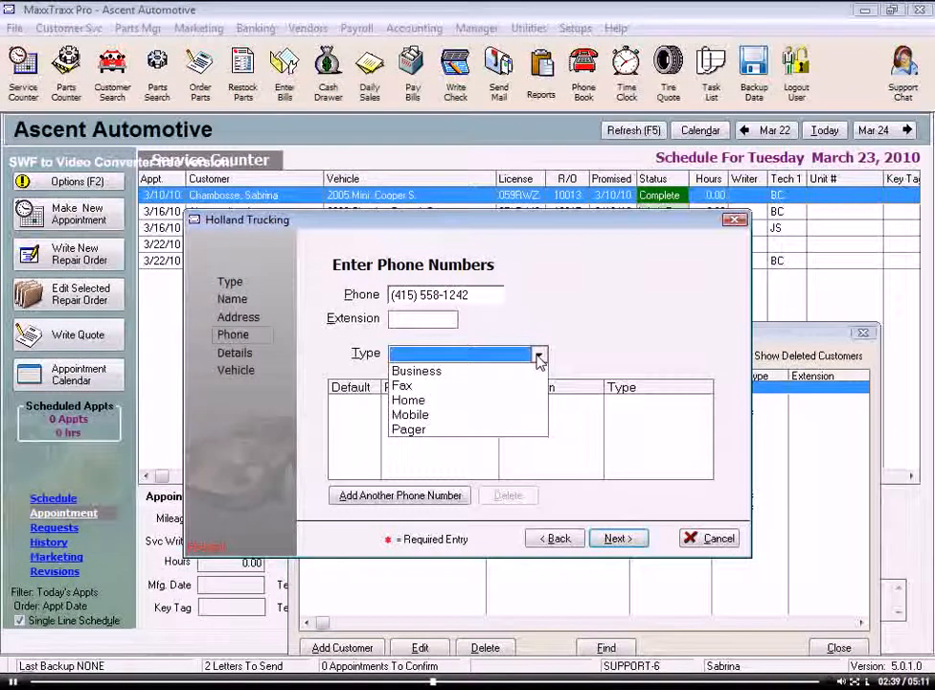
key("h")
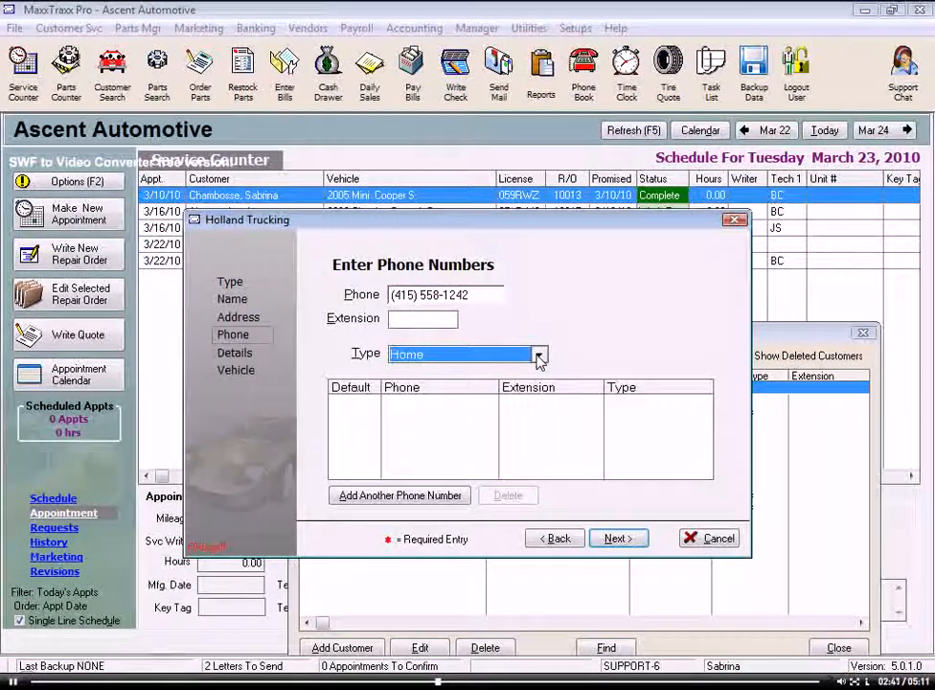
key("b")
key("m")
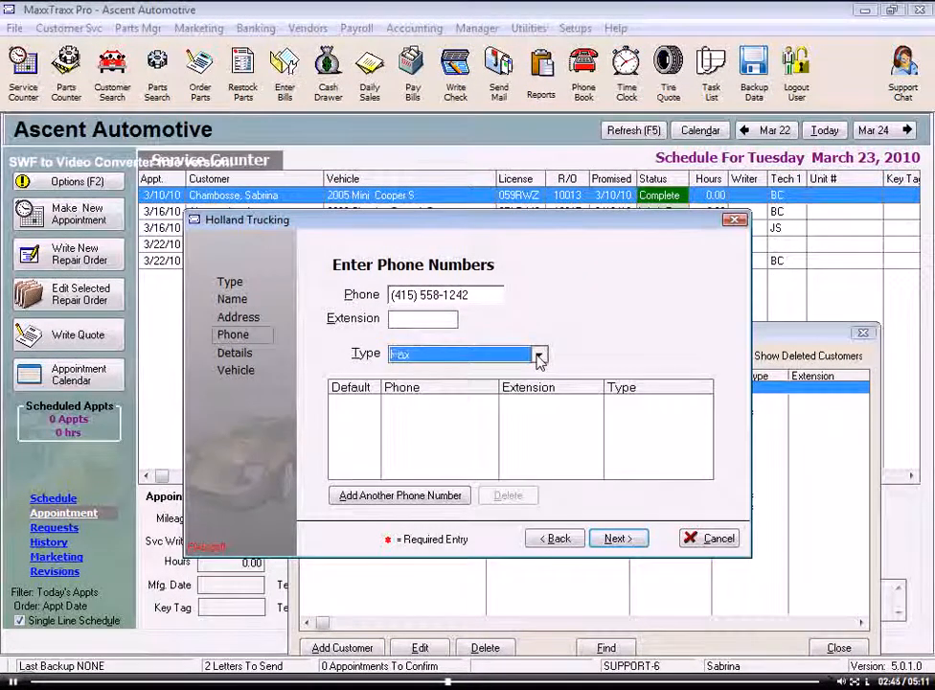
key("h")
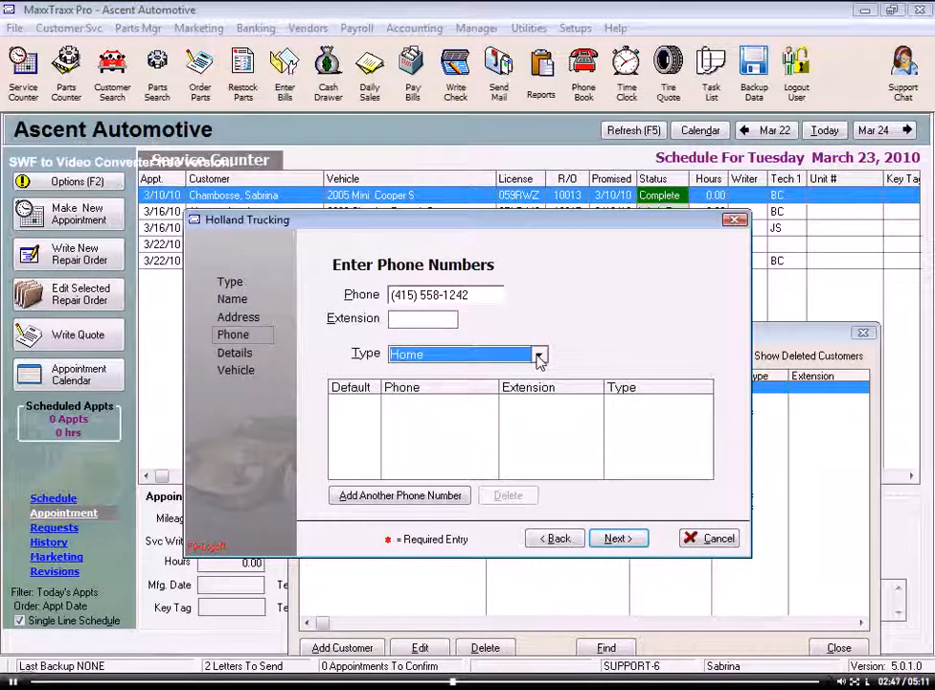
left_click(407, 496)
Step: Add the second number as type Mobile, then delete the Home number from the list
type("887-1541")
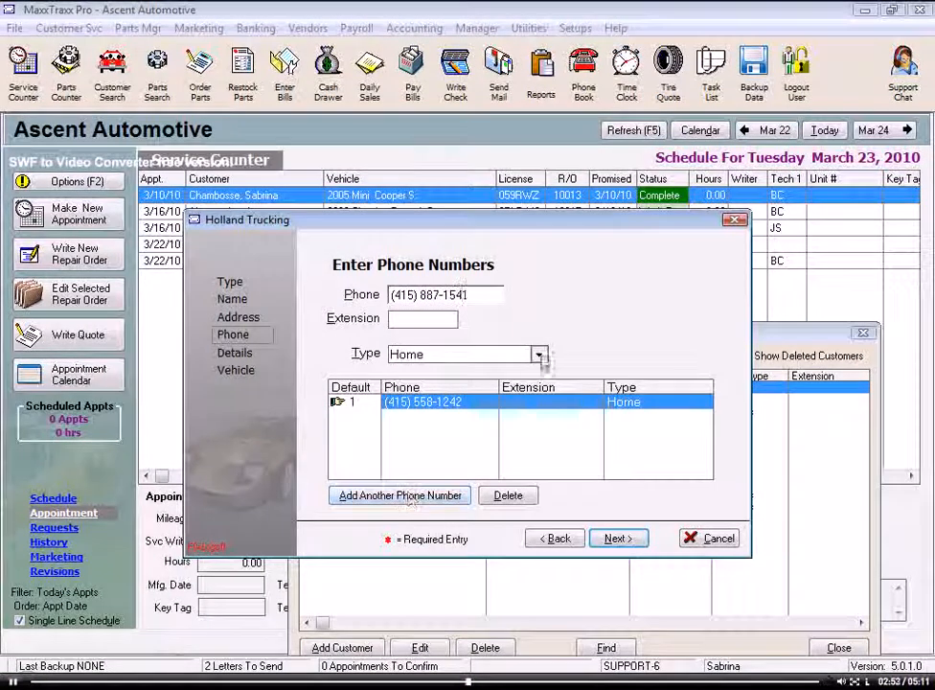
left_click(539, 356)
key("m")
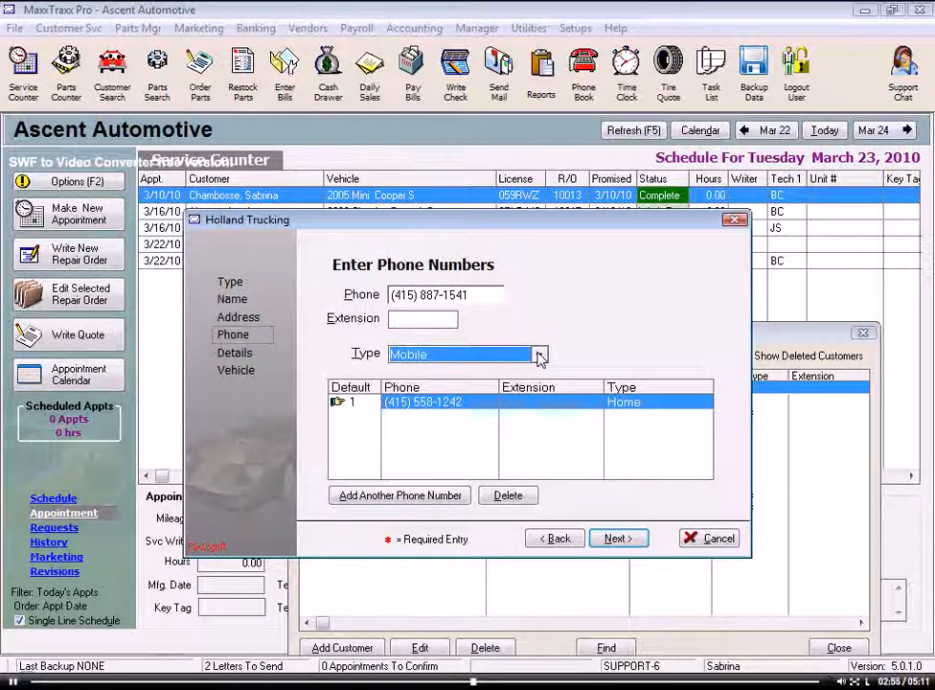
left_click(463, 496)
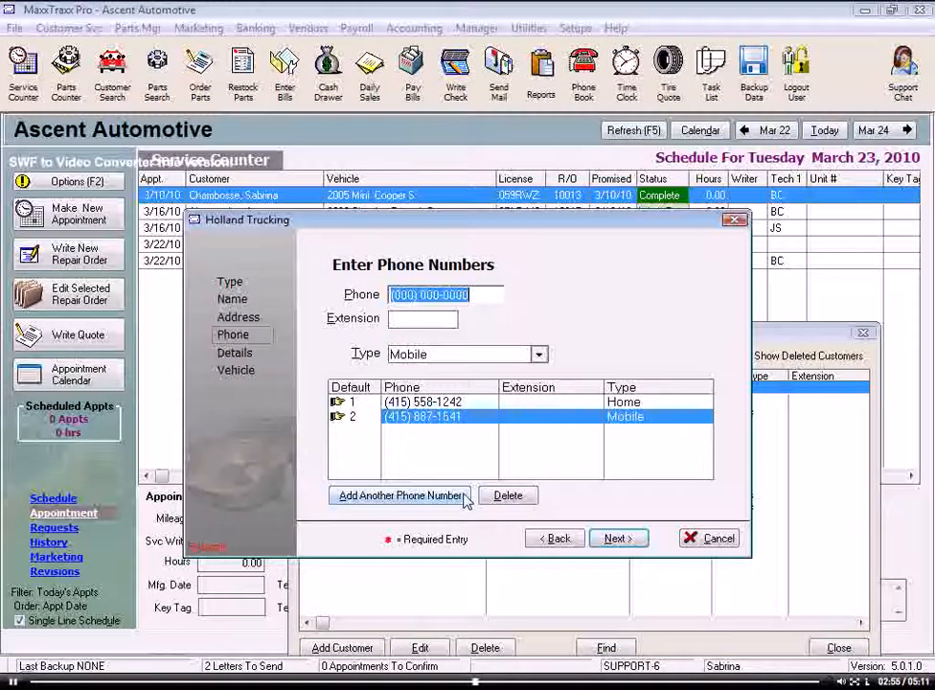
left_click(471, 410)
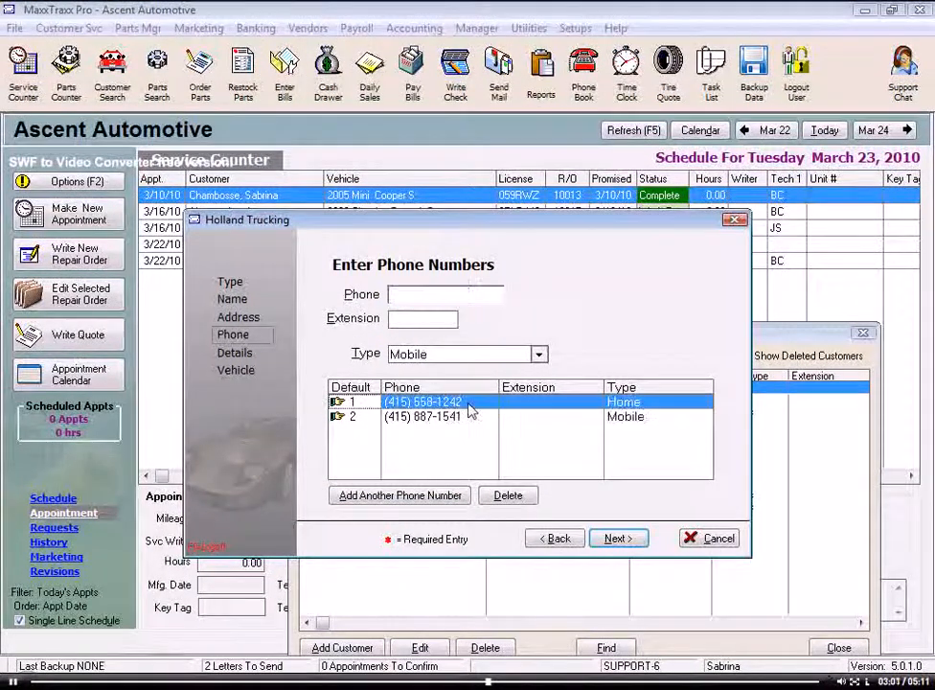
left_click(517, 505)
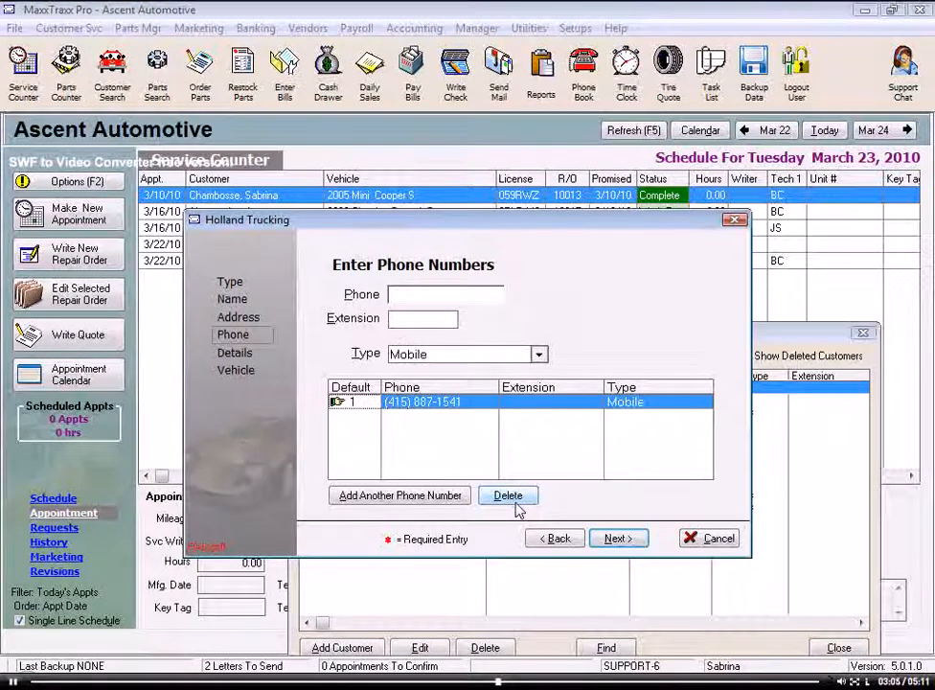
Step: On the details step, set Price Code to B and enter the marketing tag Fleet
left_click(619, 541)
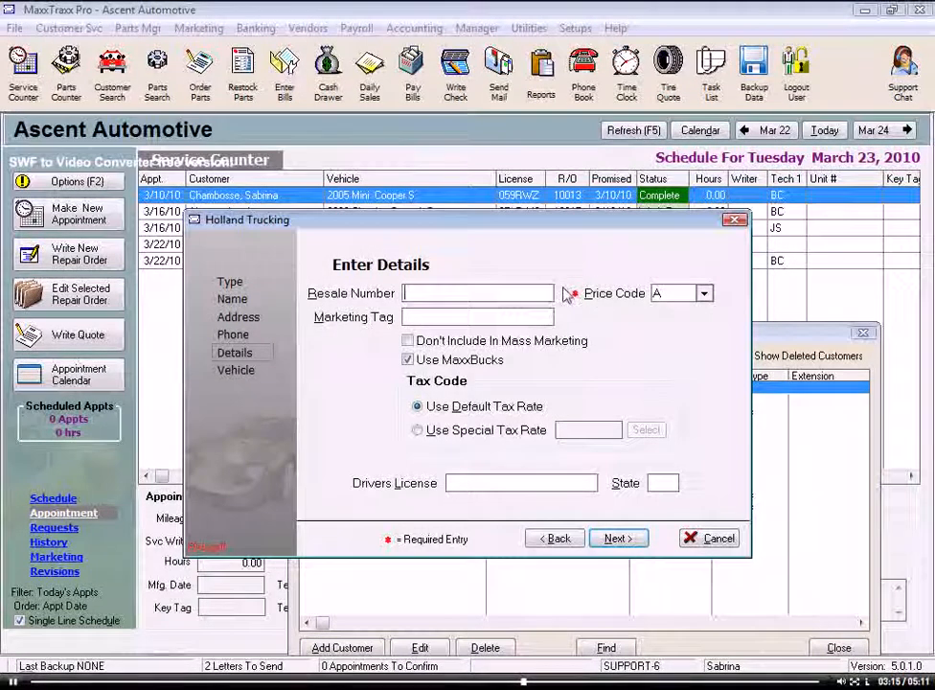
left_click(704, 294)
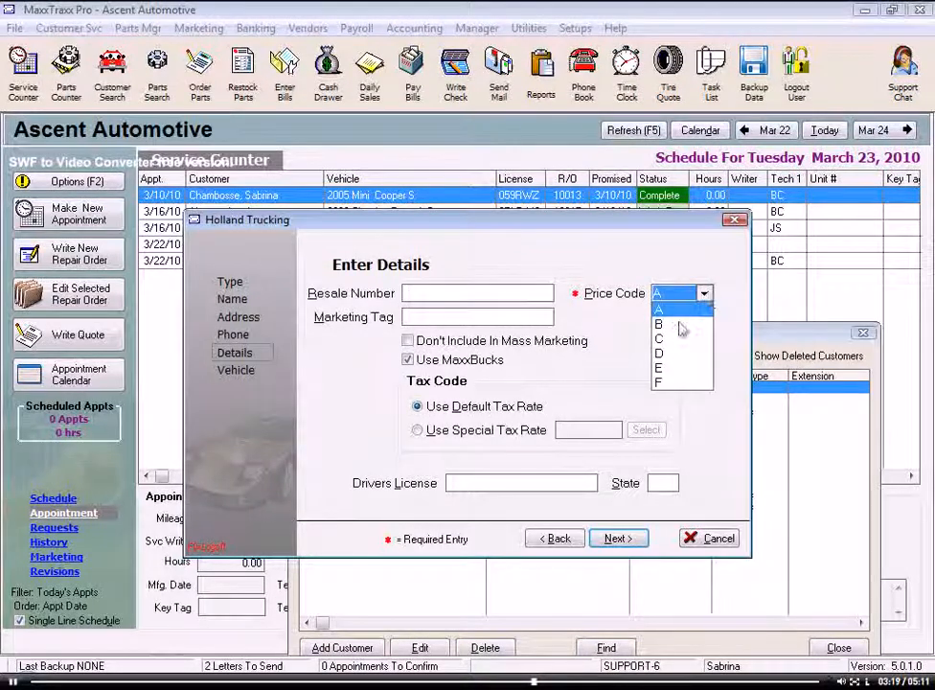
left_click(677, 325)
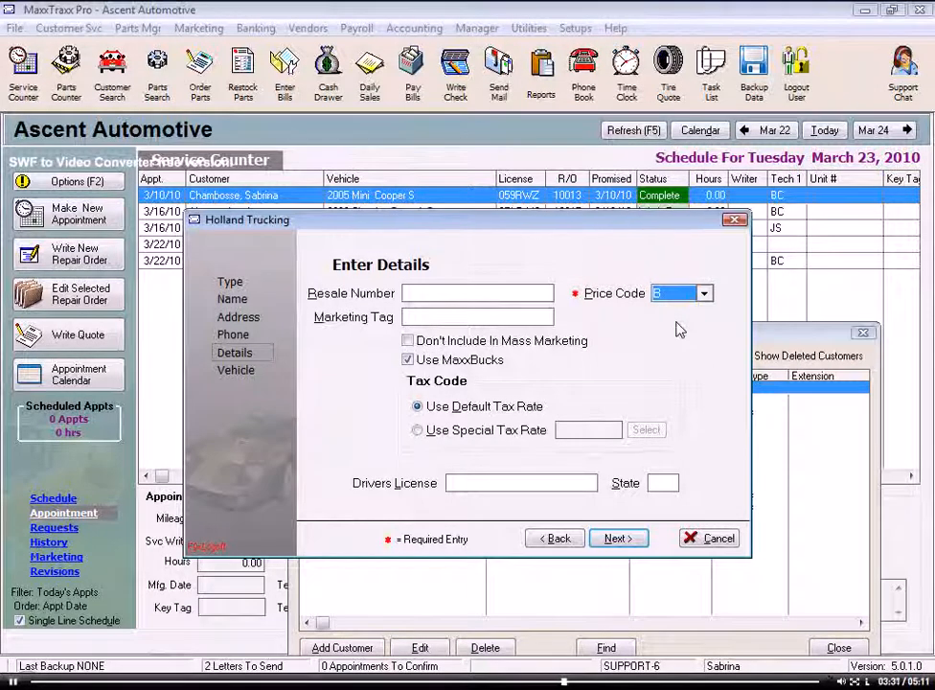
left_click(416, 317)
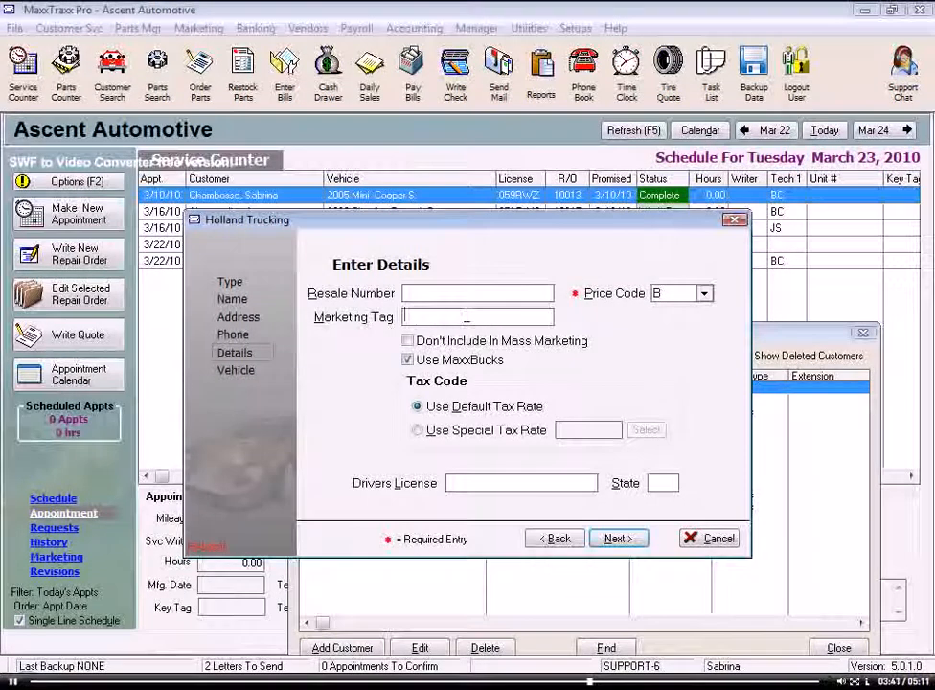
type("le")
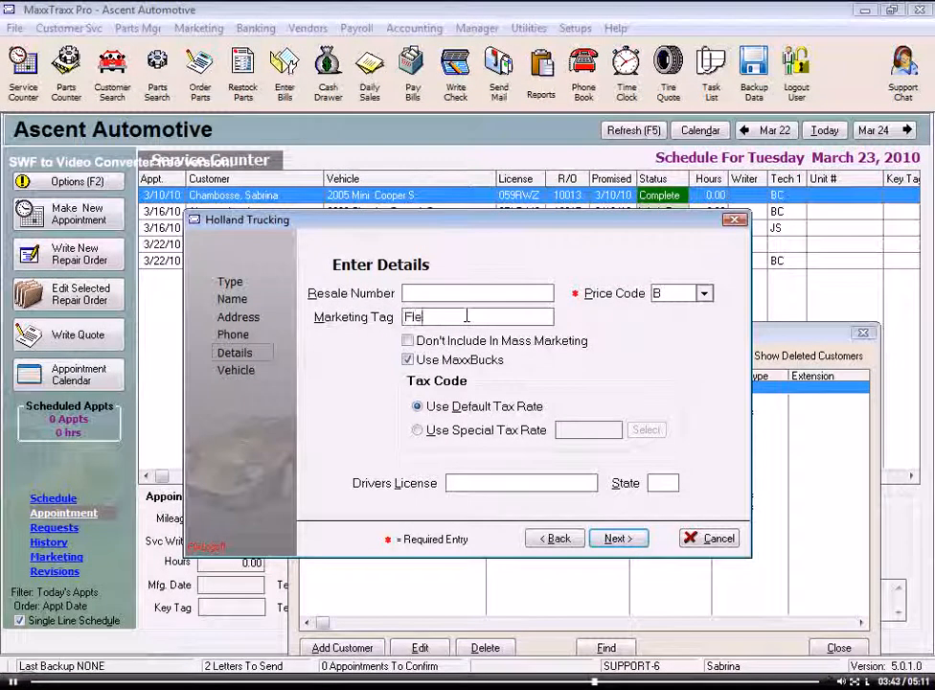
type("et")
key("Tab")
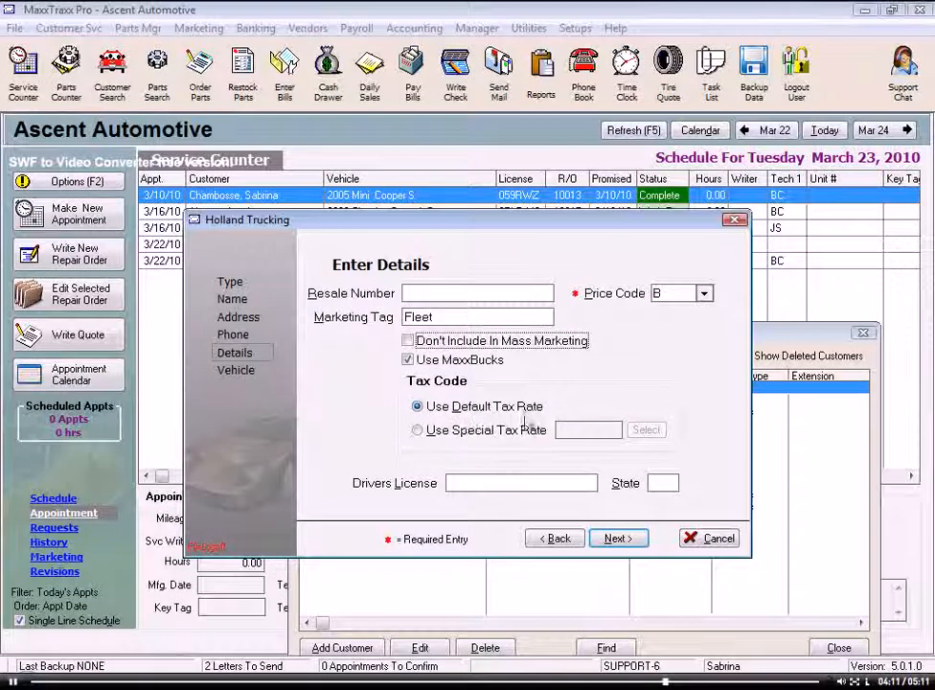
Step: Select Use Special Tax Rate and pick the RES (Resale) row in the tax rate definitions
left_click(419, 431)
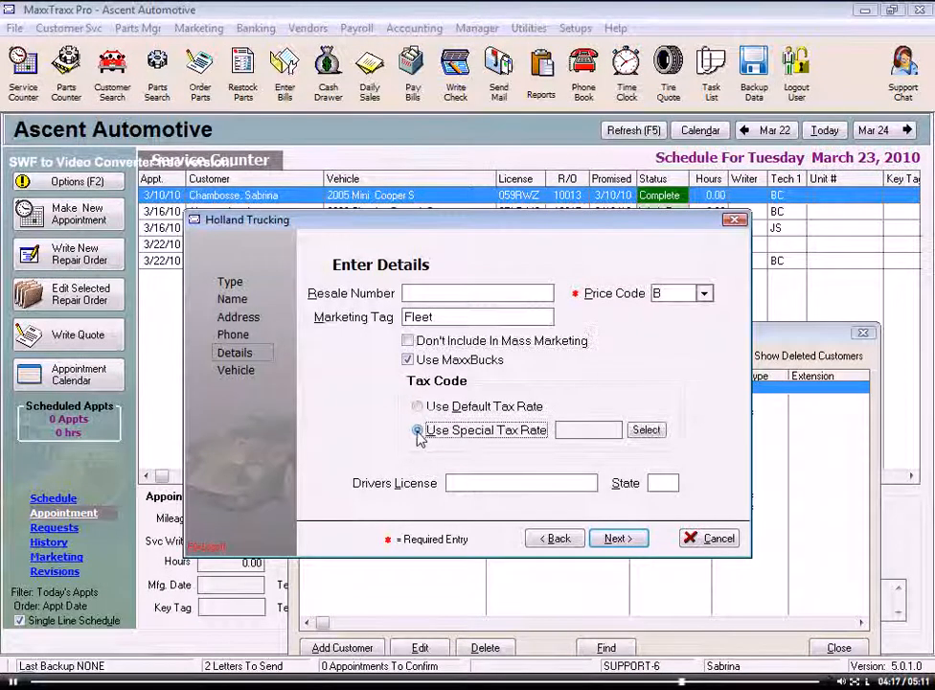
left_click(648, 430)
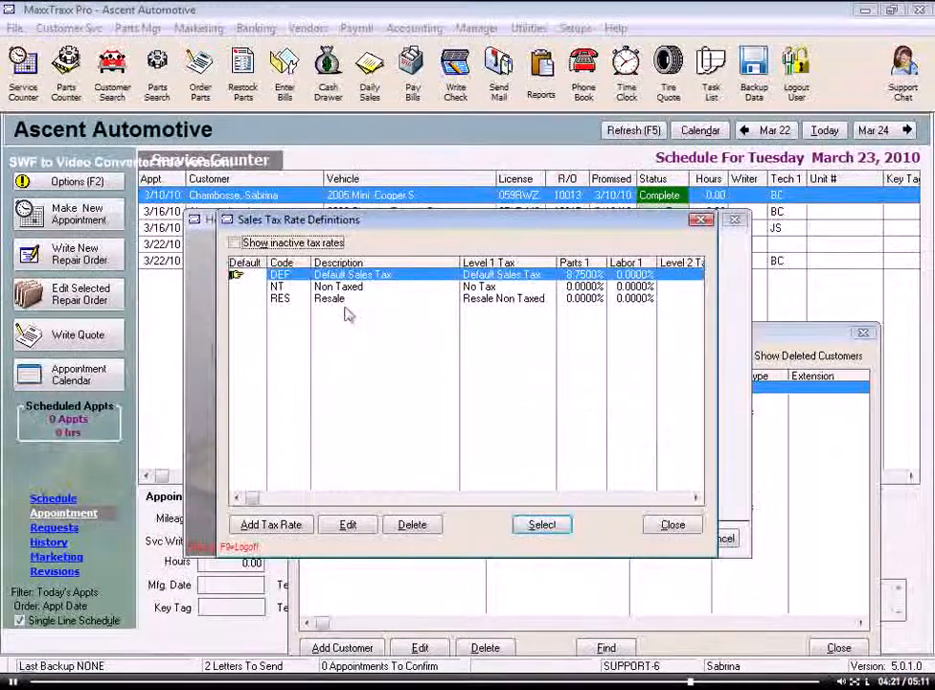
left_click(347, 299)
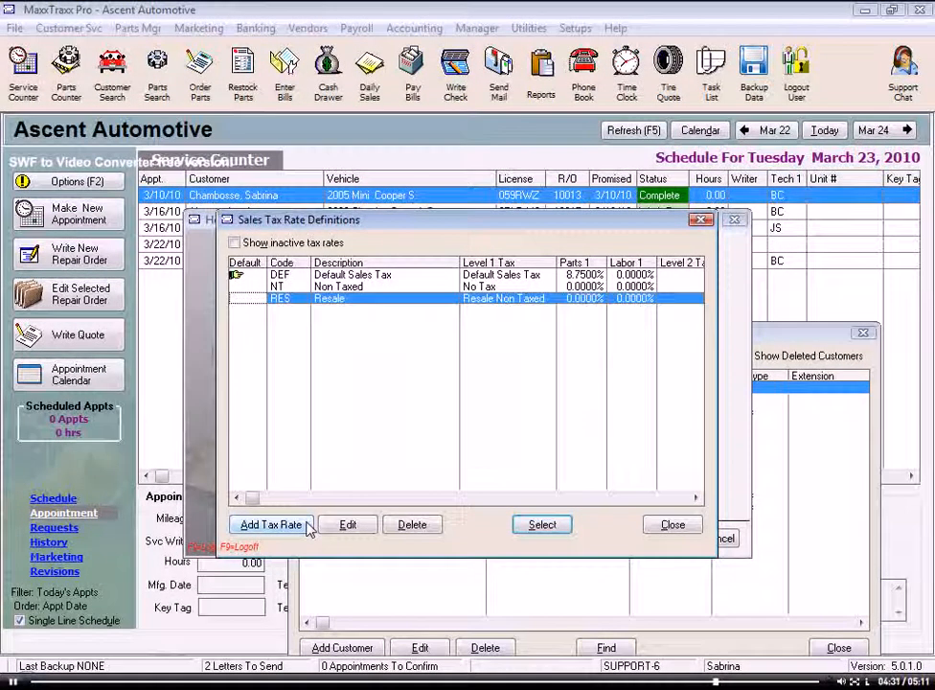
Step: Close the tax rate list without choosing, leave the license fields blank, and advance to the vehicle step
left_click(697, 530)
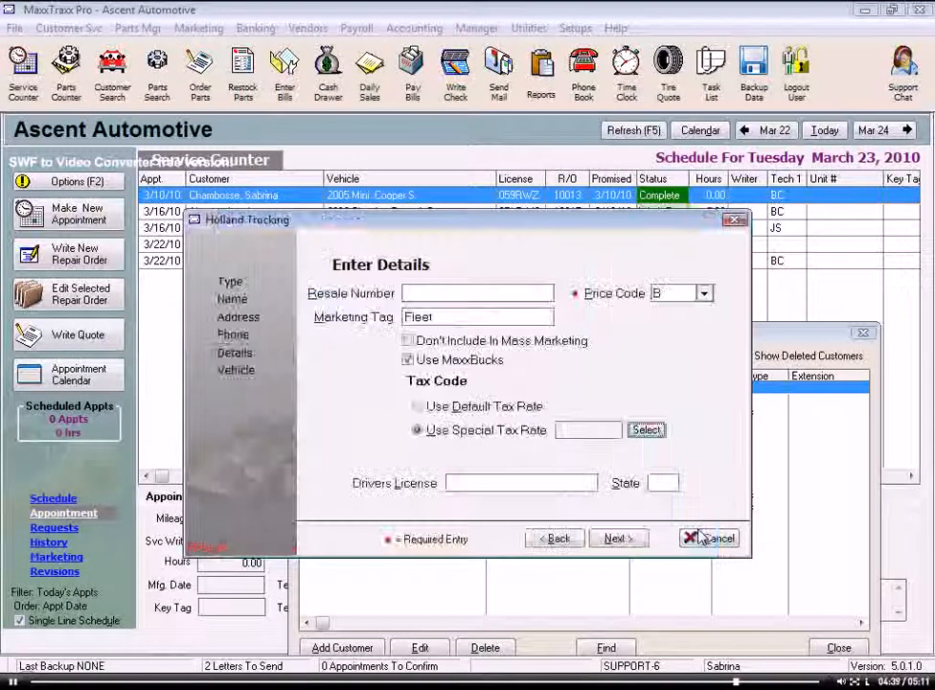
left_click(497, 482)
left_click(663, 483)
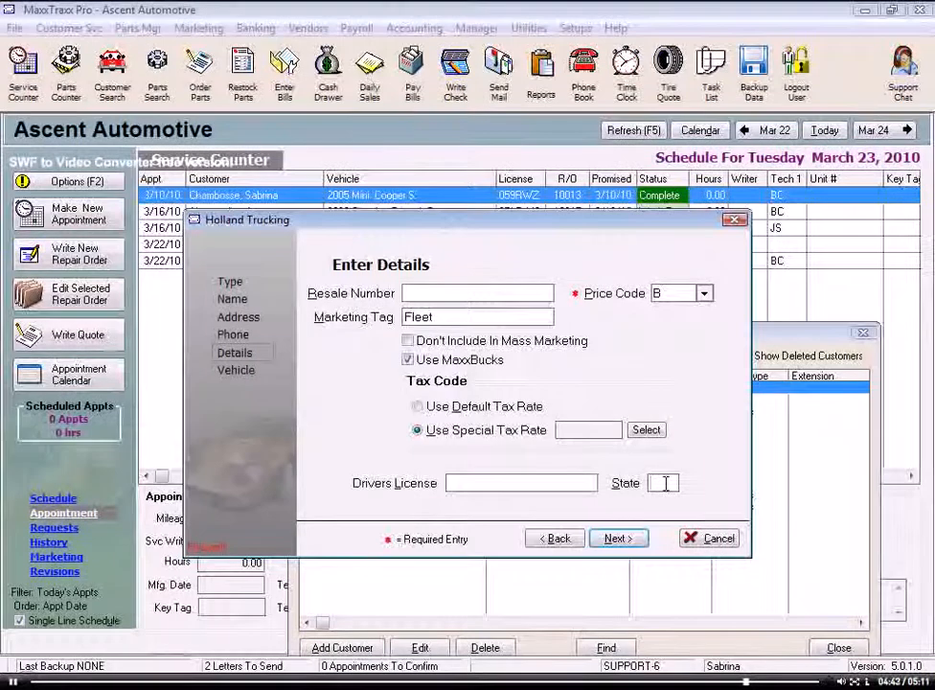
left_click(616, 540)
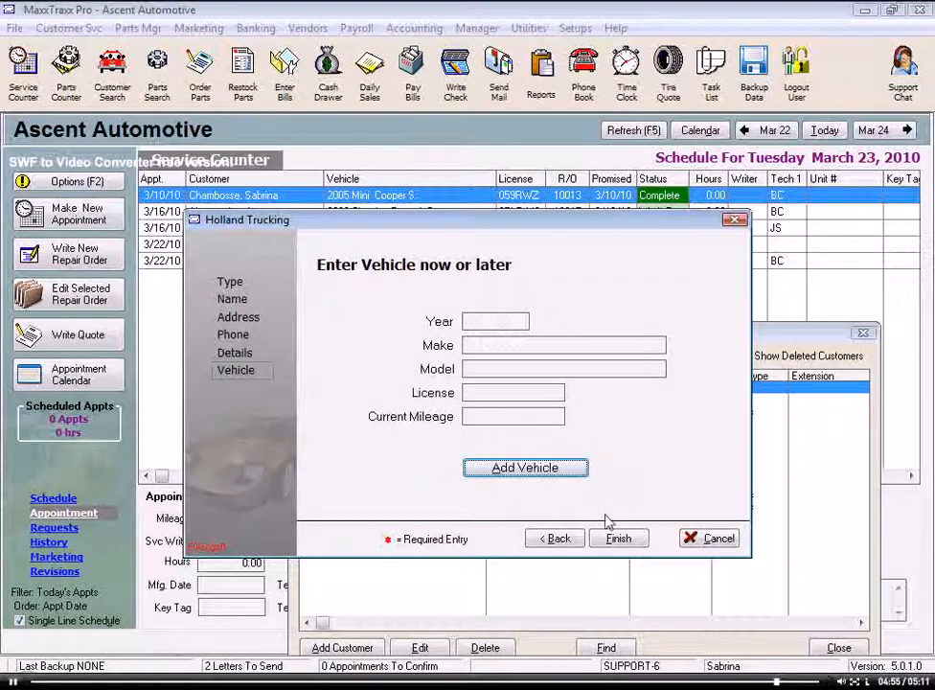
Step: Finish the wizard, save Holland Trucking with no vehicles, and close the Customers window
left_click(619, 539)
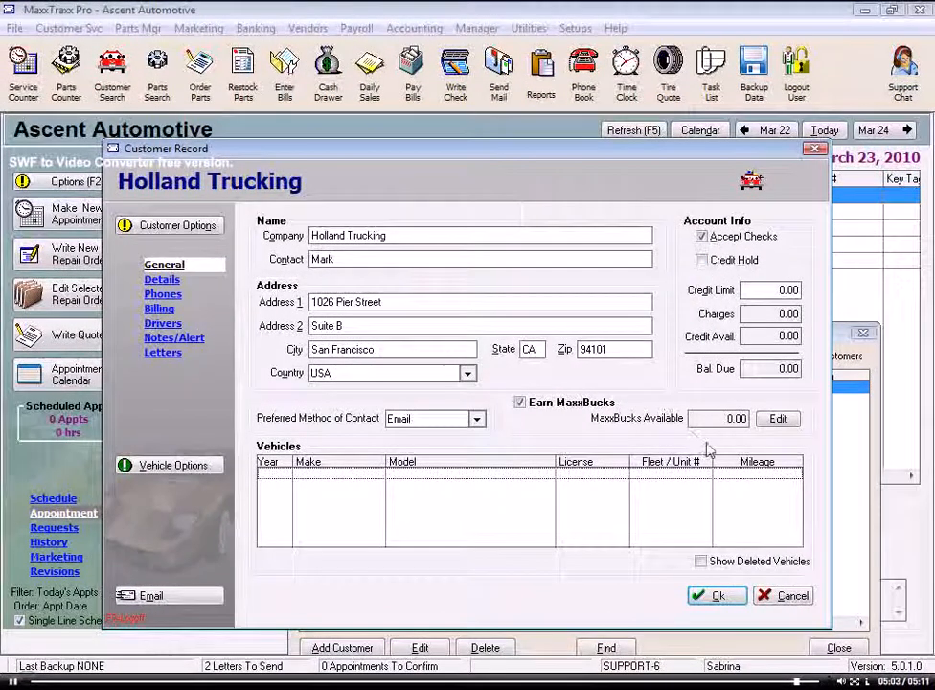
left_click(711, 595)
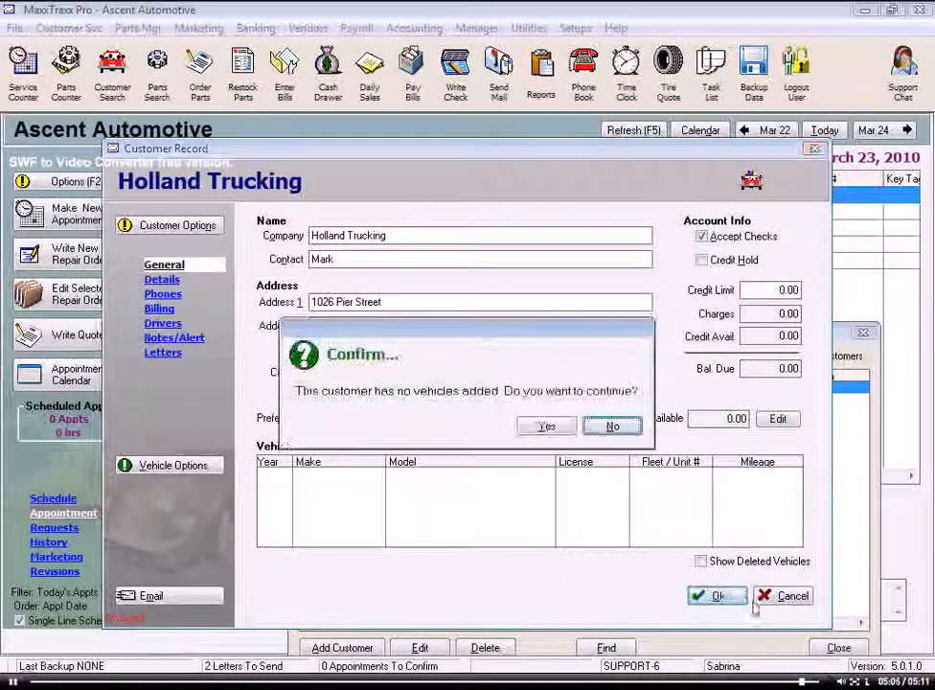
left_click(544, 425)
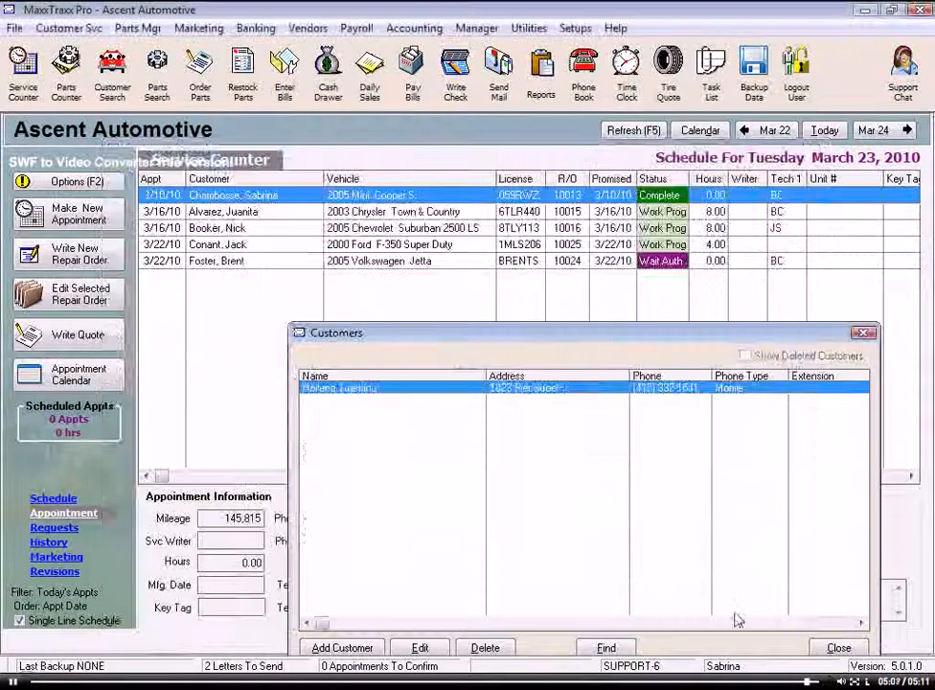
left_click(841, 646)
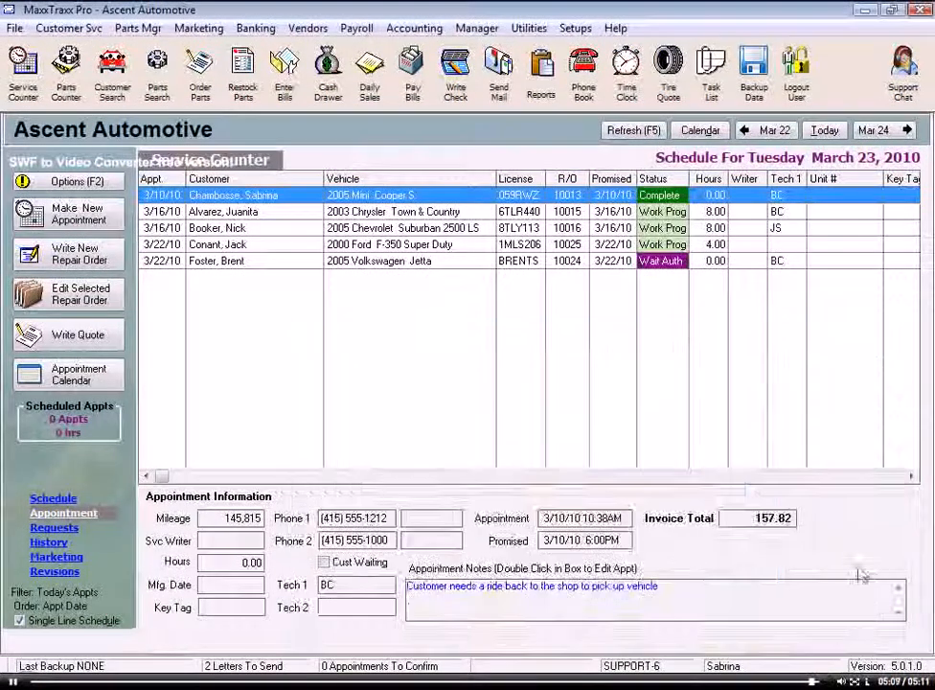